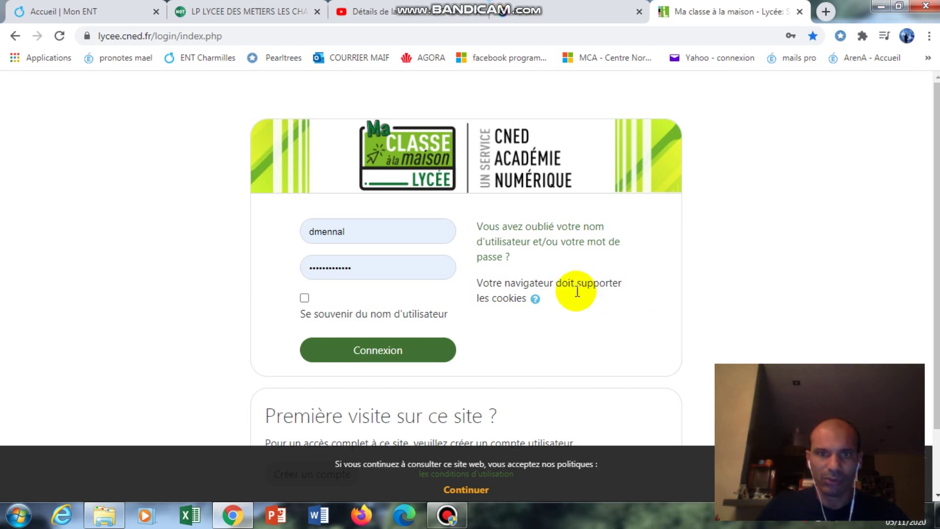
- Open the new account form for a first visit to the site, accepting the terms of use
scroll(633, 358, "down", 2)
scroll(609, 272, "up", 2)
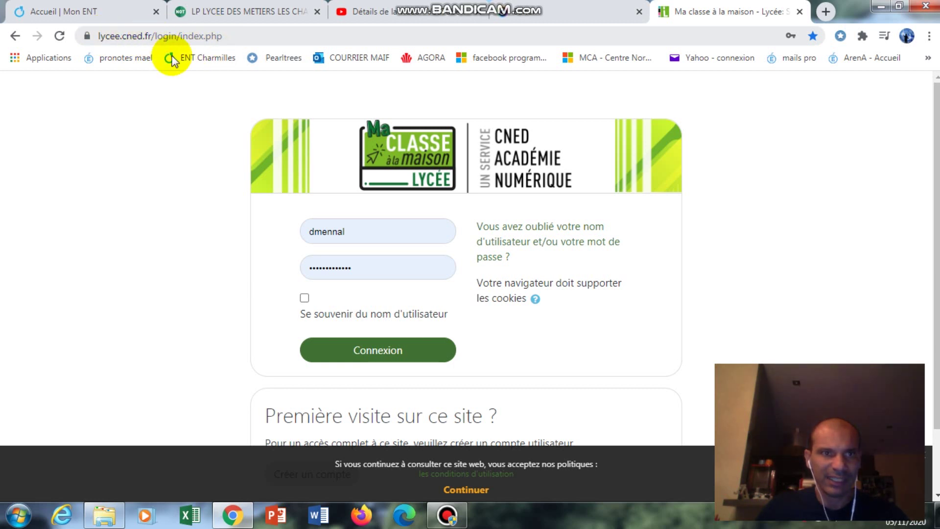
scroll(719, 336, "down", 2)
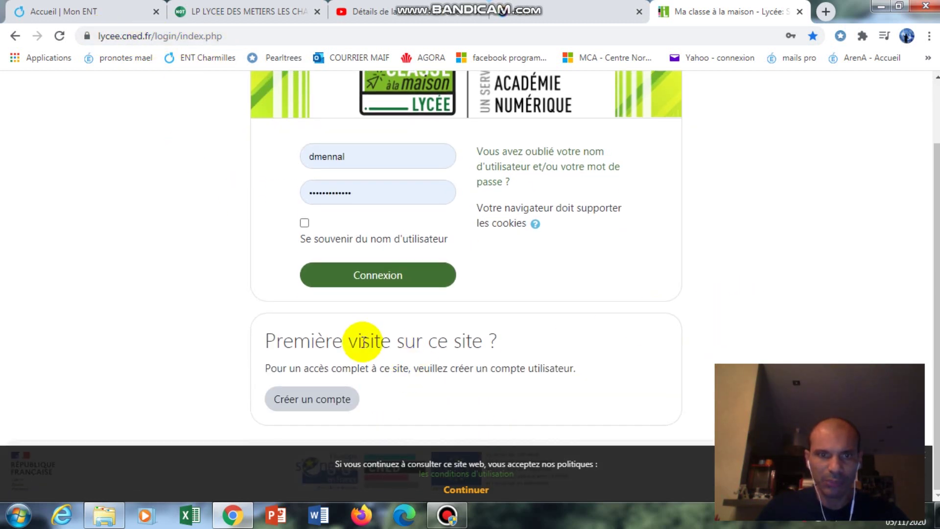
left_click(317, 402)
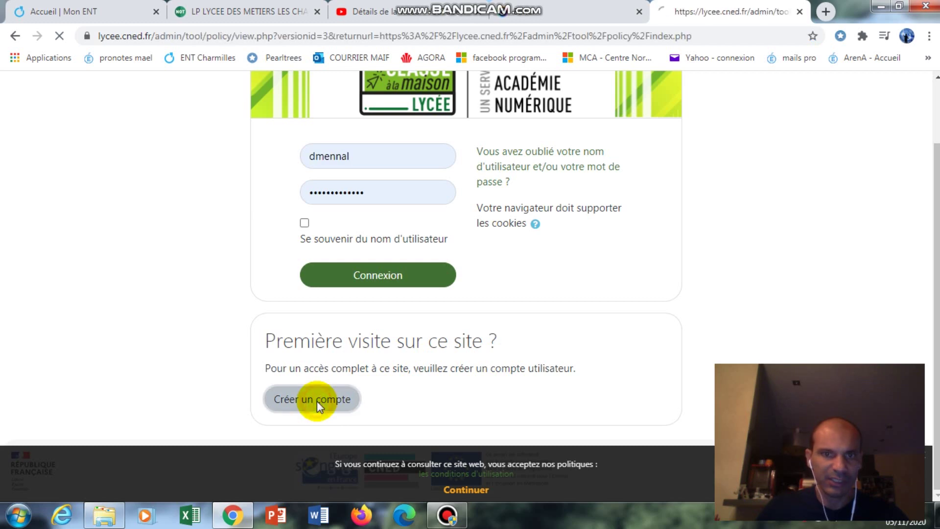
scroll(294, 294, "down", 2)
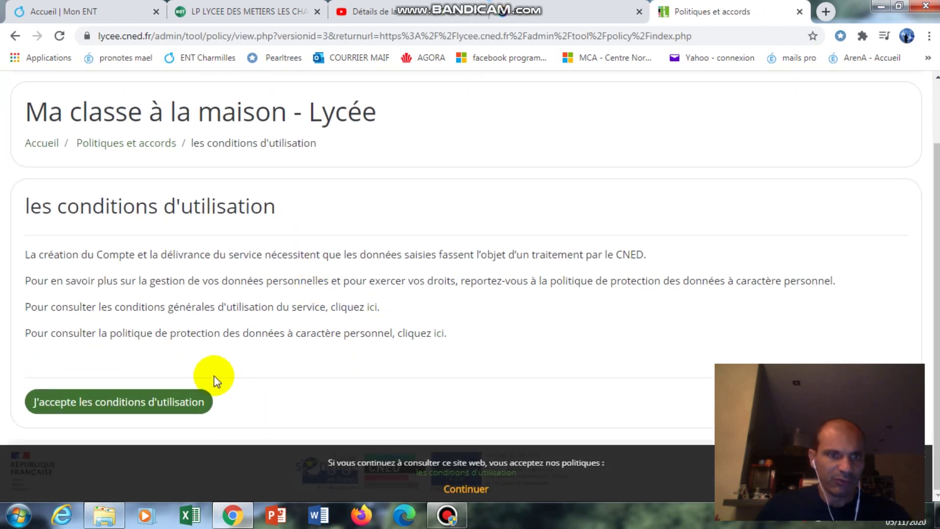
left_click(141, 404)
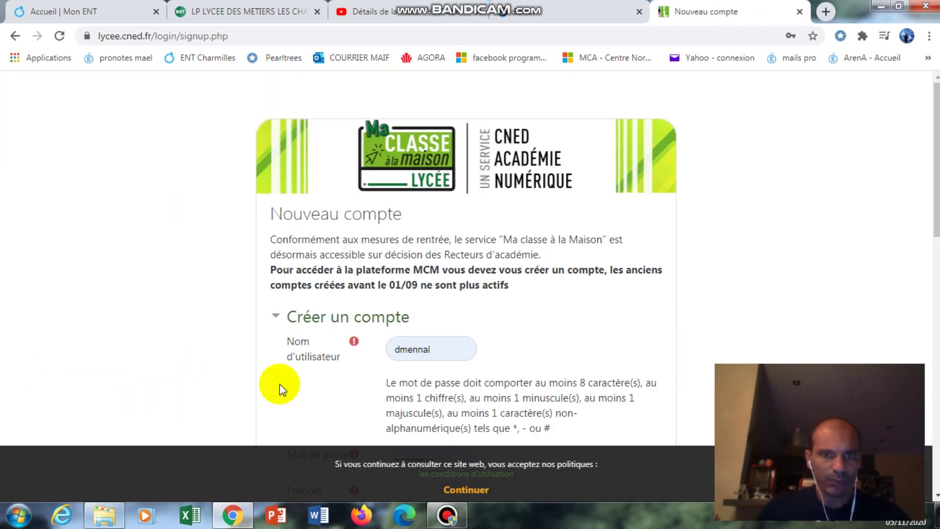
- Review the required fields of the new account form, including the user profile choices and the e-mail fields
scroll(490, 313, "down", 1)
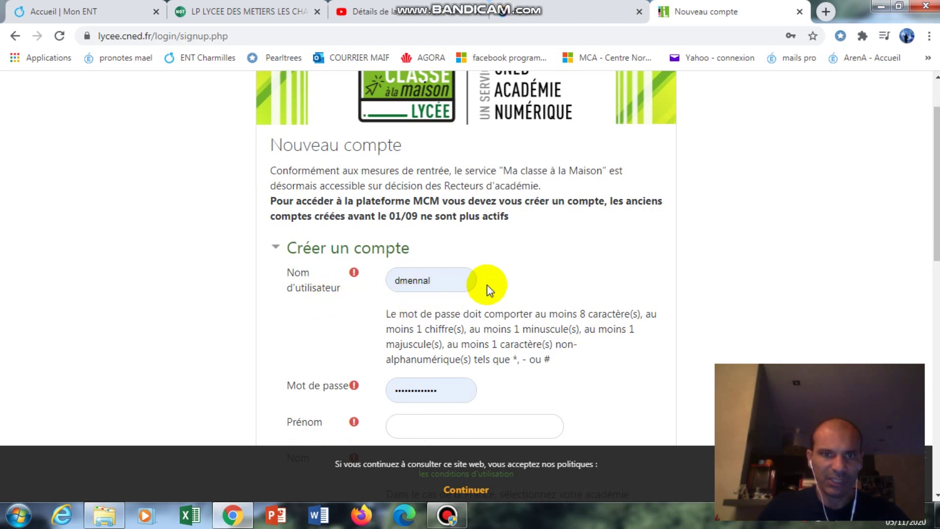
scroll(487, 284, "down", 1)
scroll(440, 297, "down", 1)
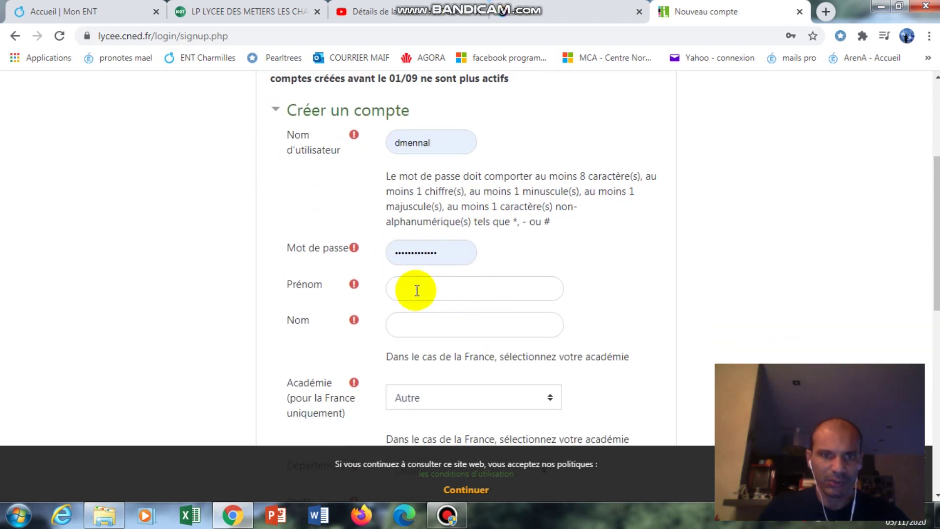
scroll(430, 293, "down", 2)
scroll(440, 300, "down", 2)
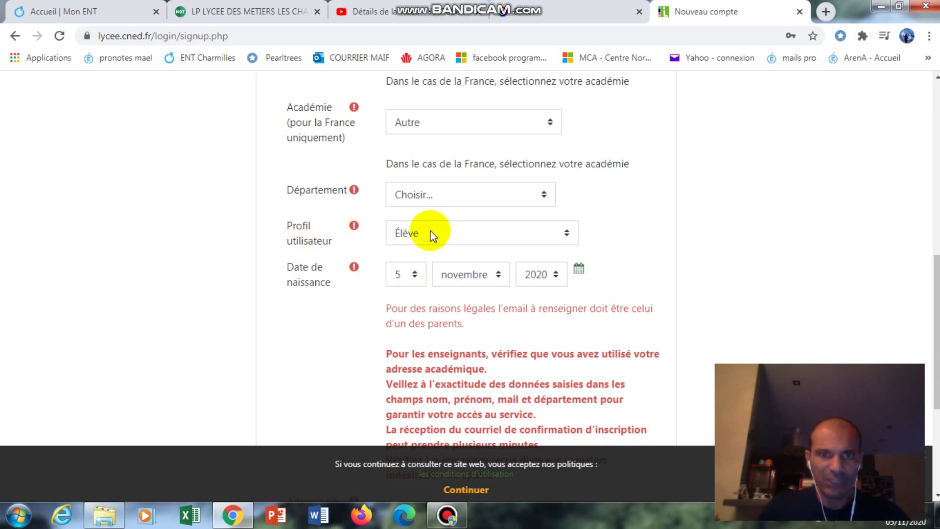
left_click(569, 230)
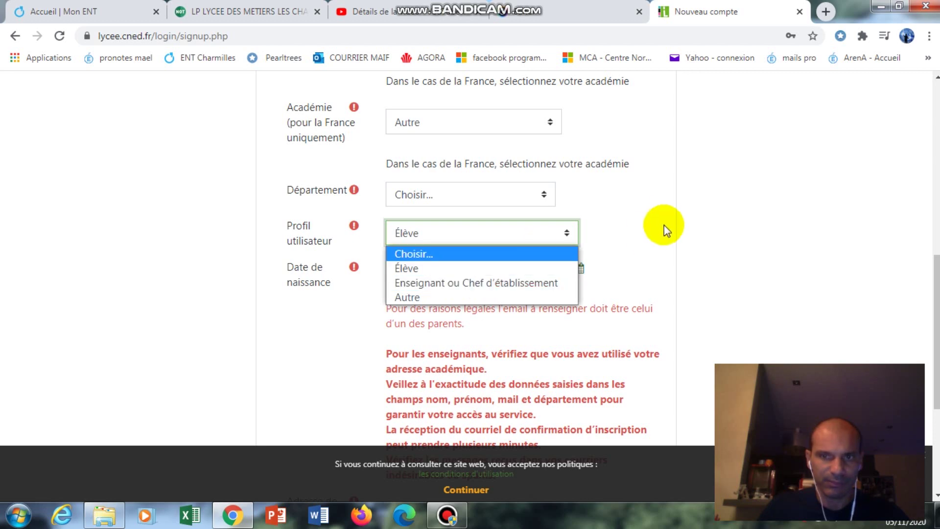
left_click(650, 220)
scroll(626, 280, "down", 5)
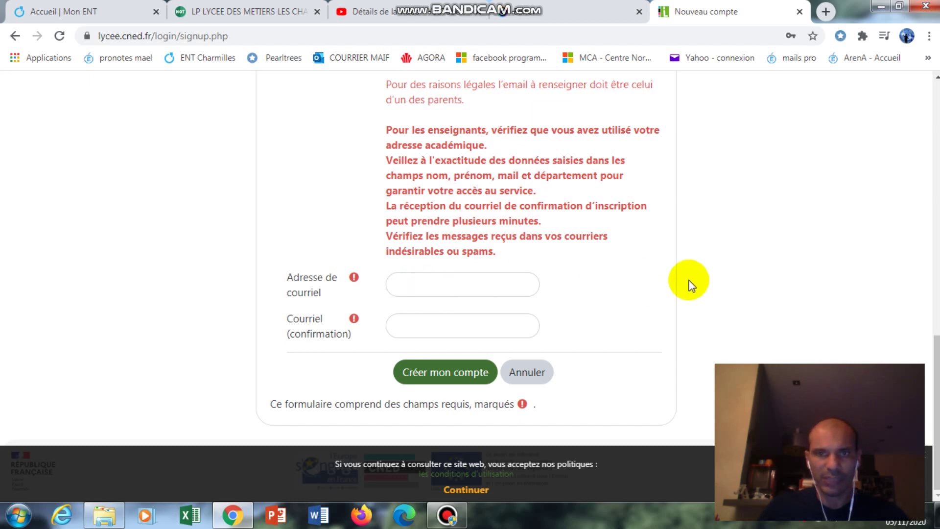
scroll(690, 286, "up", 15)
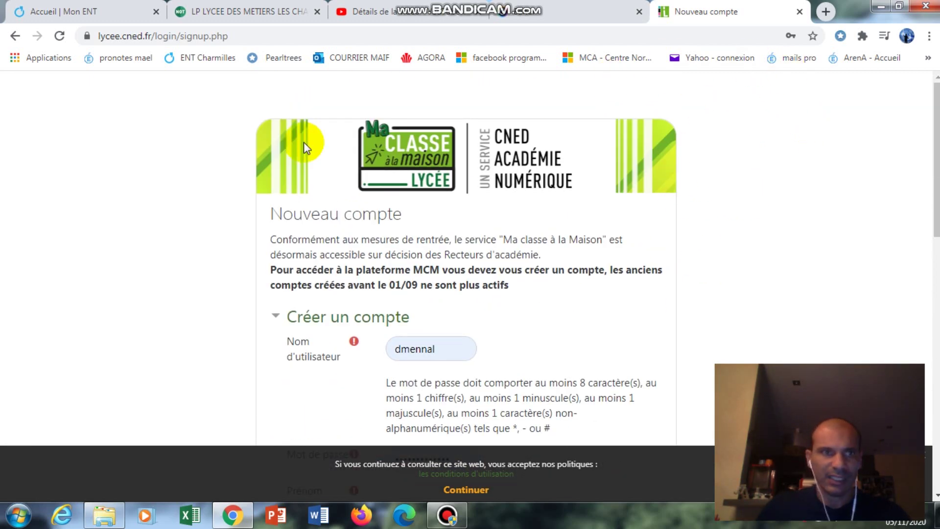
- Return to the login page and sign in with the saved account credentials
left_click(16, 35)
left_click(532, 126)
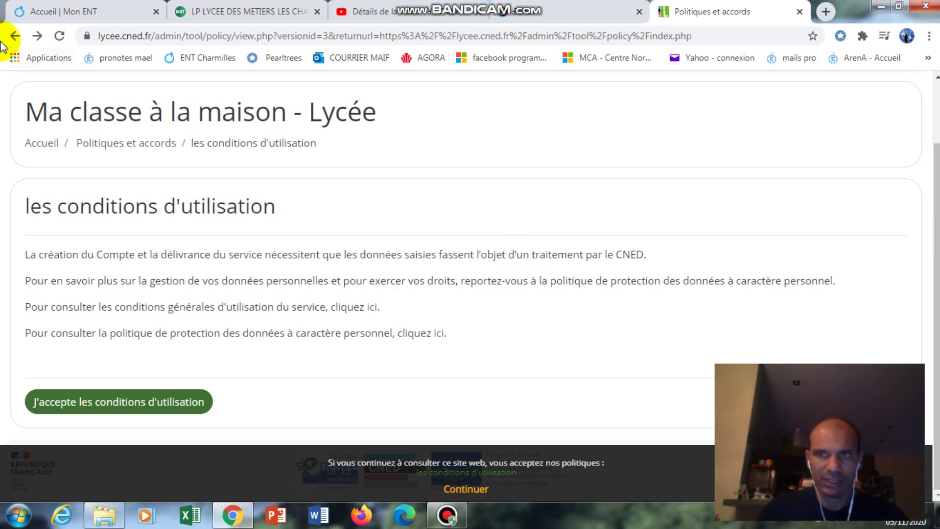
left_click(15, 36)
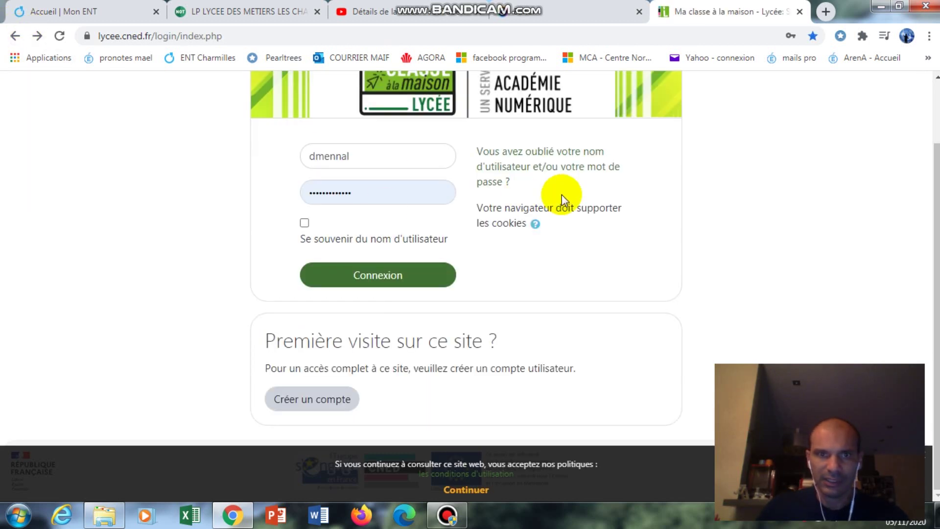
left_click(313, 155)
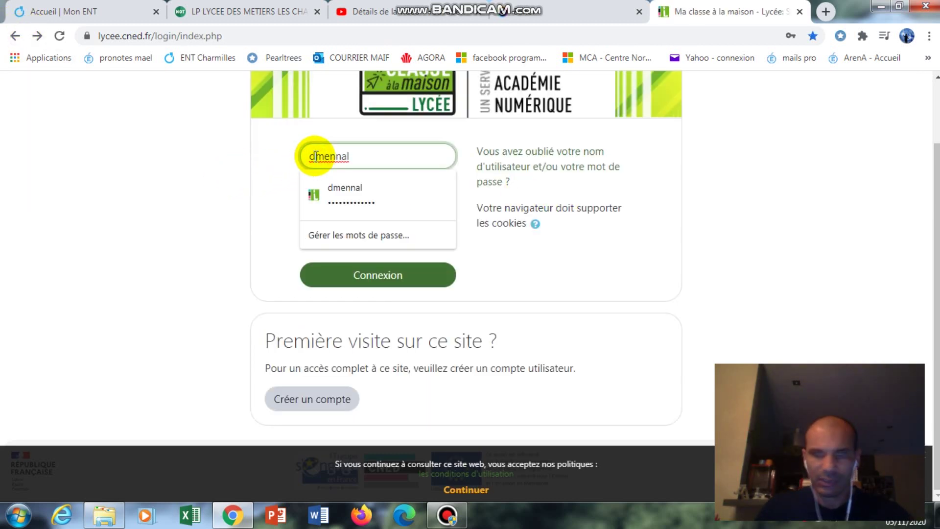
left_click(315, 156)
left_click(380, 278)
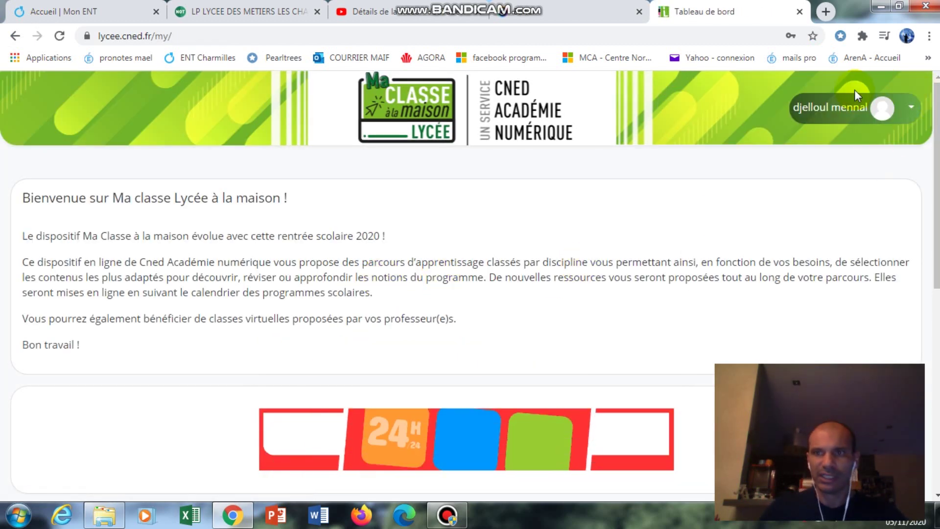
- Open the course 09 - Classes Virtuelles at its virtual class links and dismiss the Windows colour scheme dialog
scroll(636, 233, "down", 3)
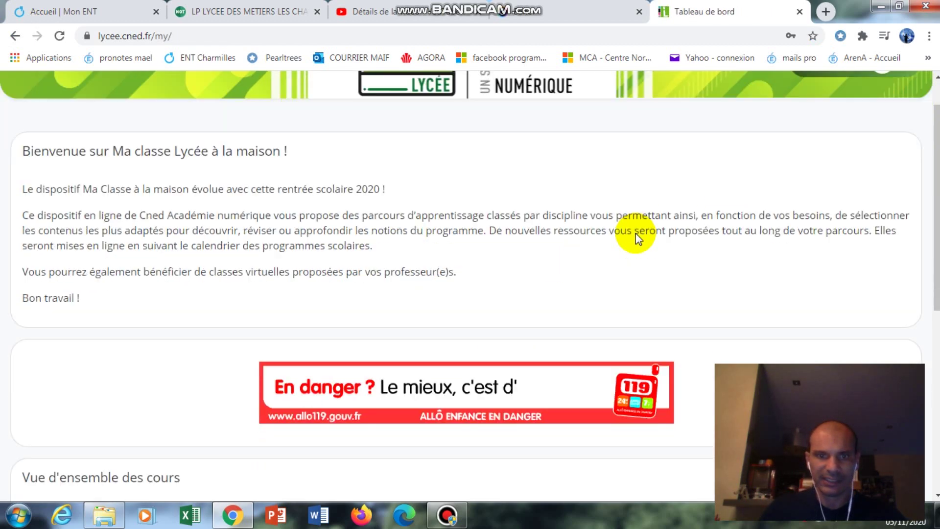
scroll(636, 233, "down", 5)
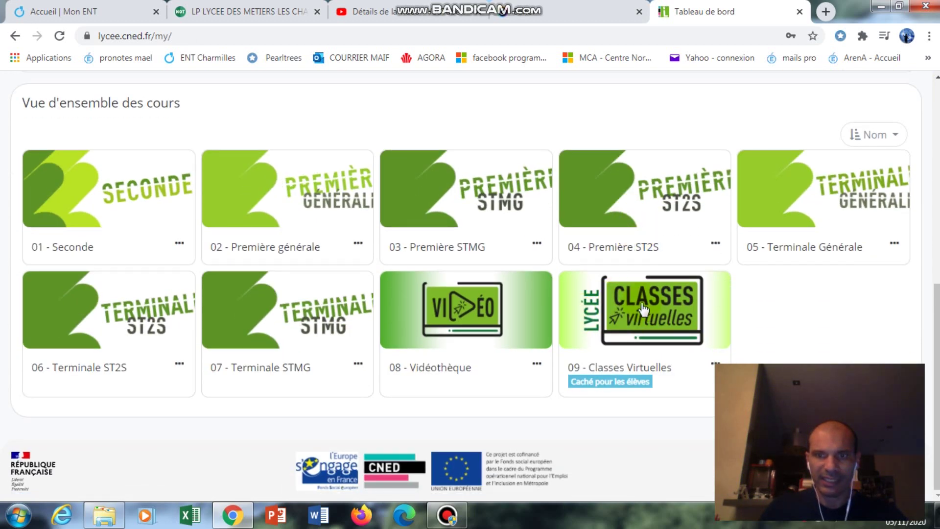
left_click(636, 308)
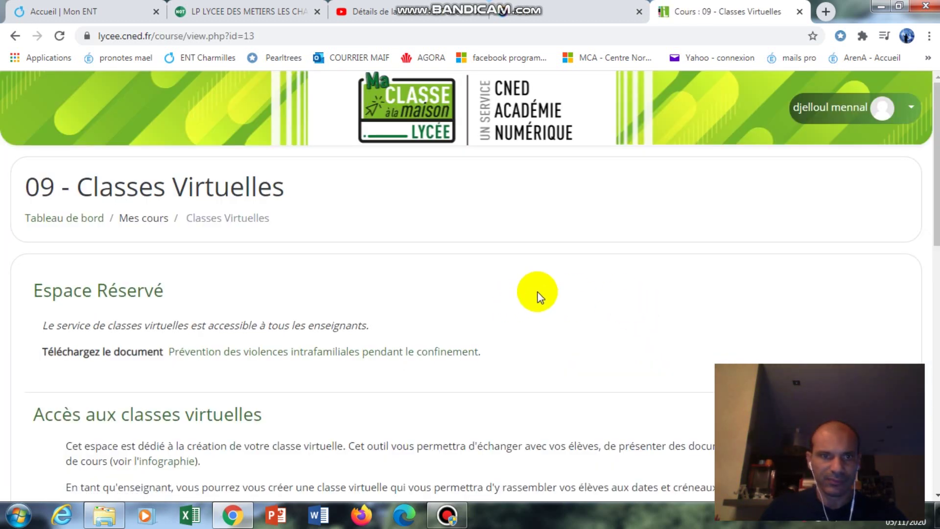
scroll(539, 290, "down", 4)
scroll(540, 291, "down", 8)
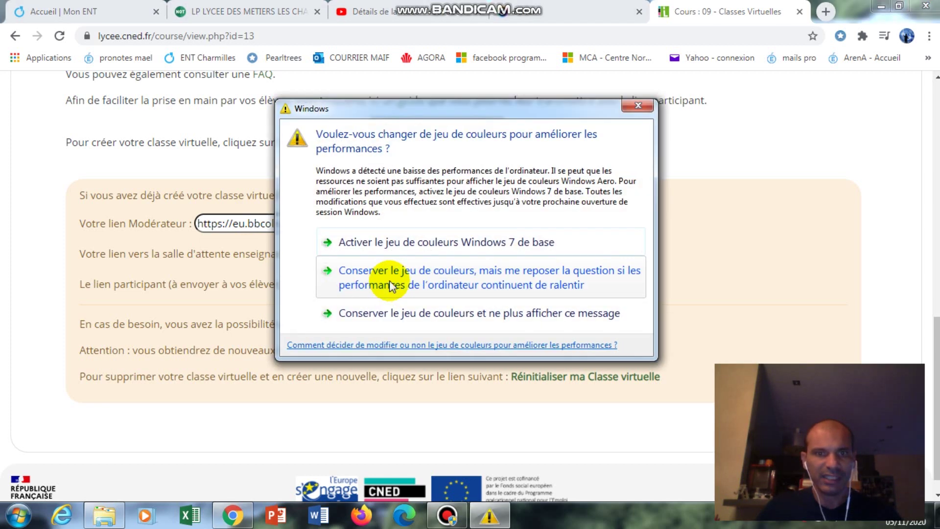
left_click(637, 105)
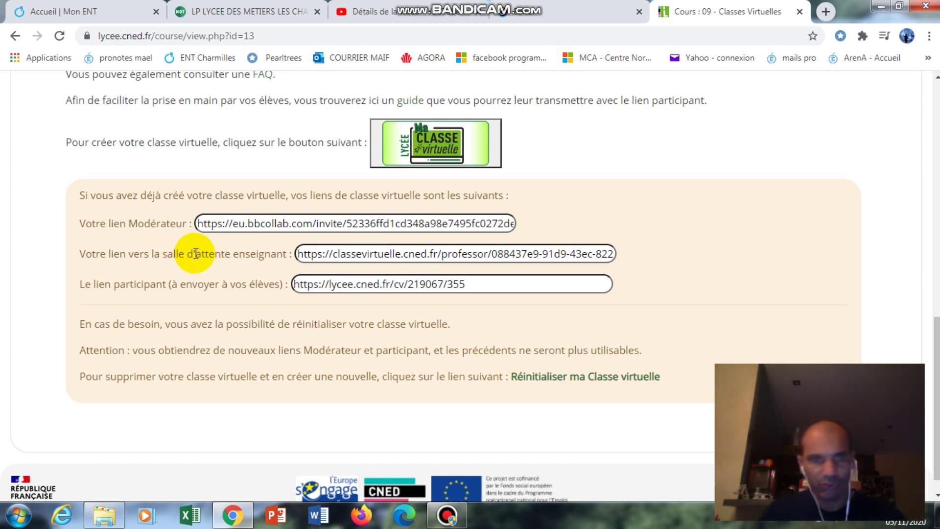
- Open the virtual class's moderator link in a new browser tab
left_click(204, 223)
left_click_drag(206, 223, 534, 226)
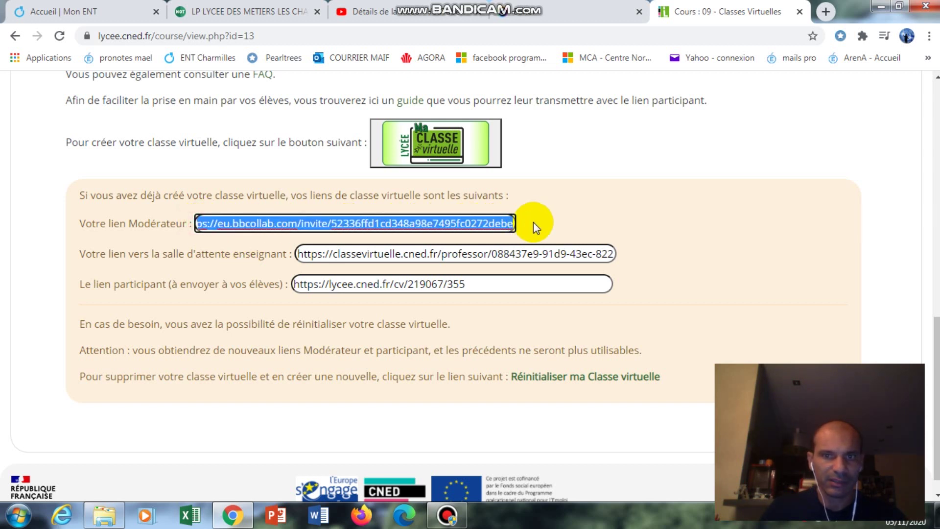
right_click(484, 223)
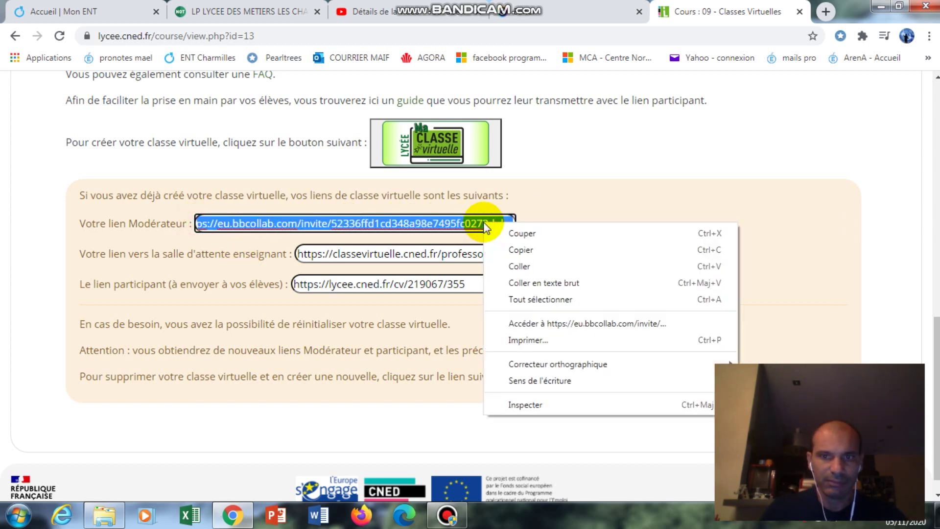
left_click(557, 323)
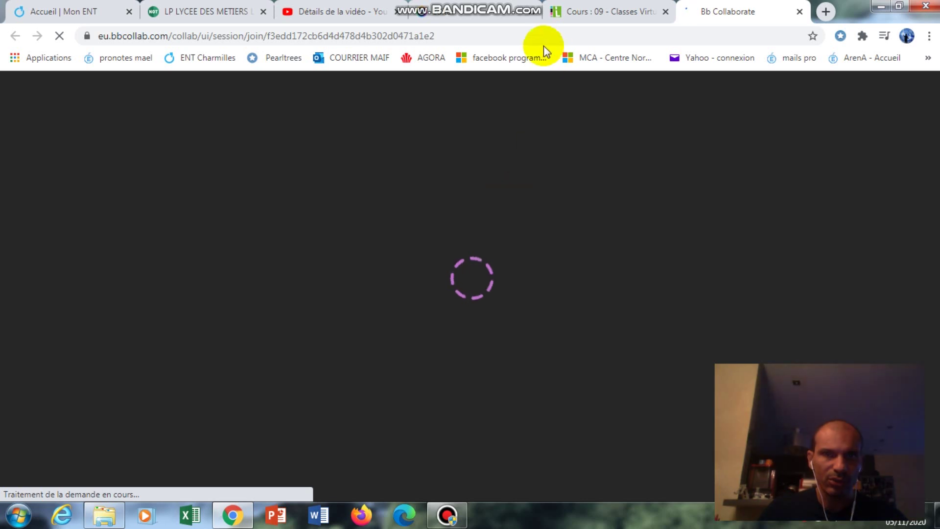
- Open the teacher waiting room link from the course page in a new tab and dismiss the translation prompt
left_click(575, 15)
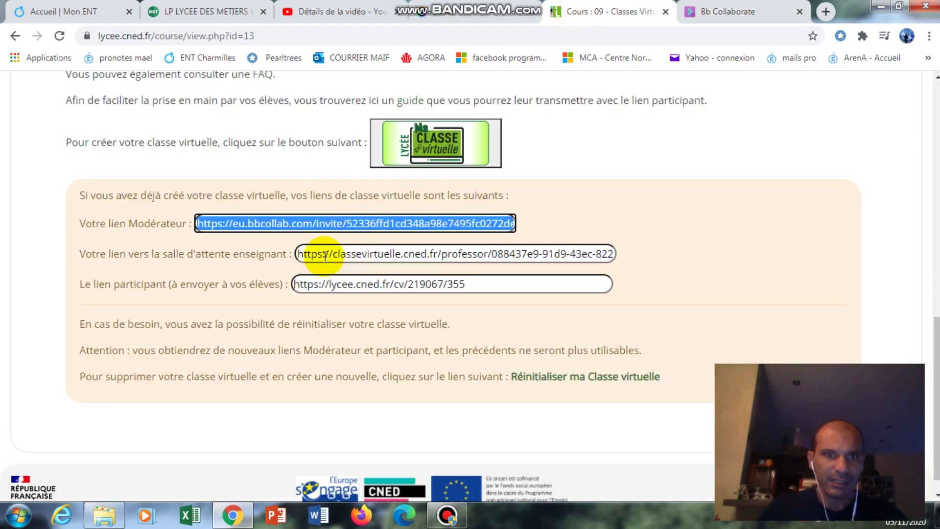
left_click_drag(298, 254, 647, 252)
right_click(509, 259)
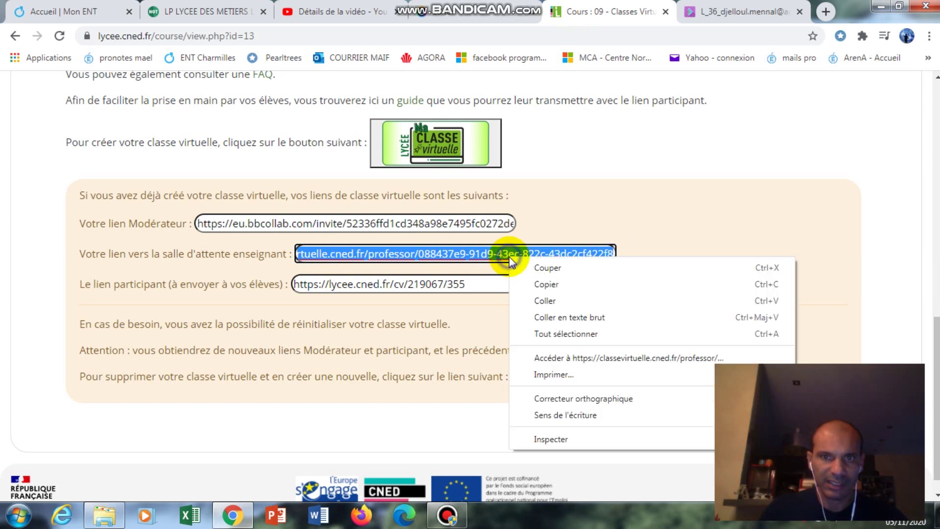
left_click(569, 356)
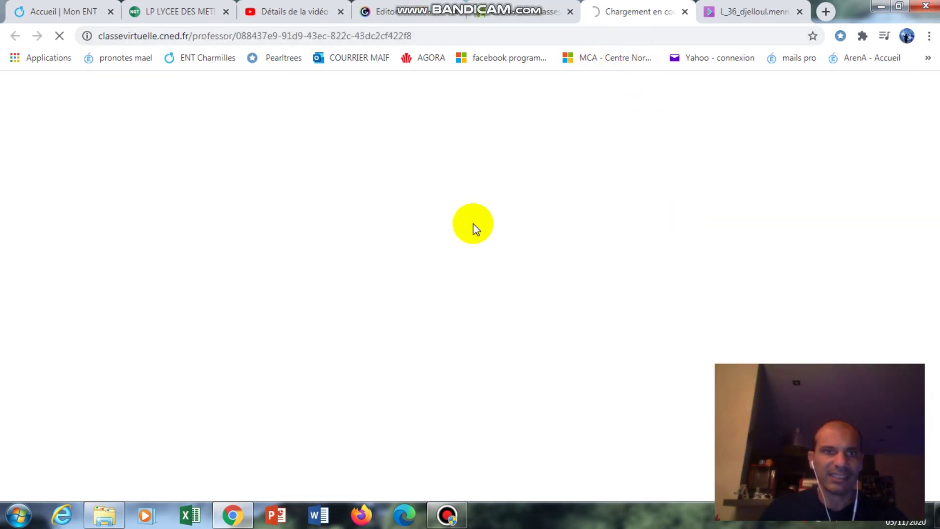
left_click(372, 150)
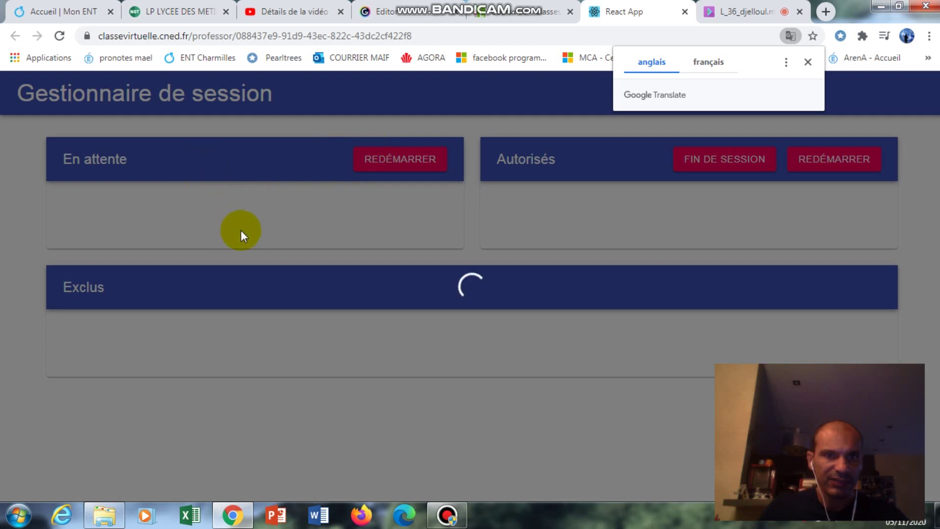
left_click(808, 61)
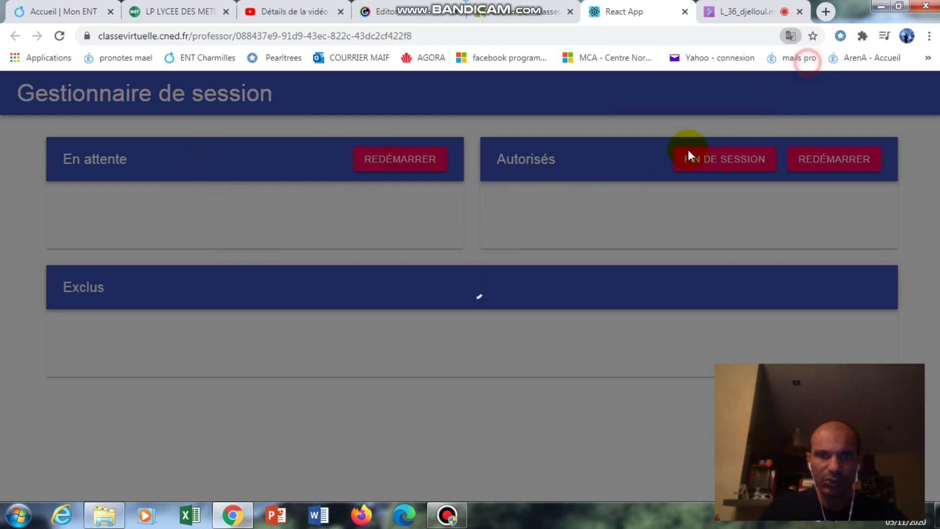
- Open the participant link from the course page and compare the session manager with the participant's waiting room page
left_click(518, 14)
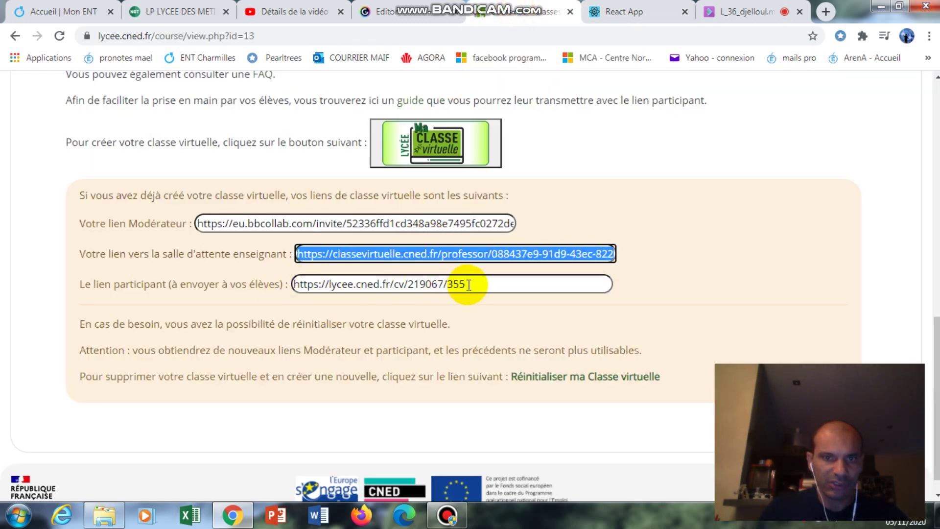
left_click_drag(469, 285, 334, 286)
right_click(341, 282)
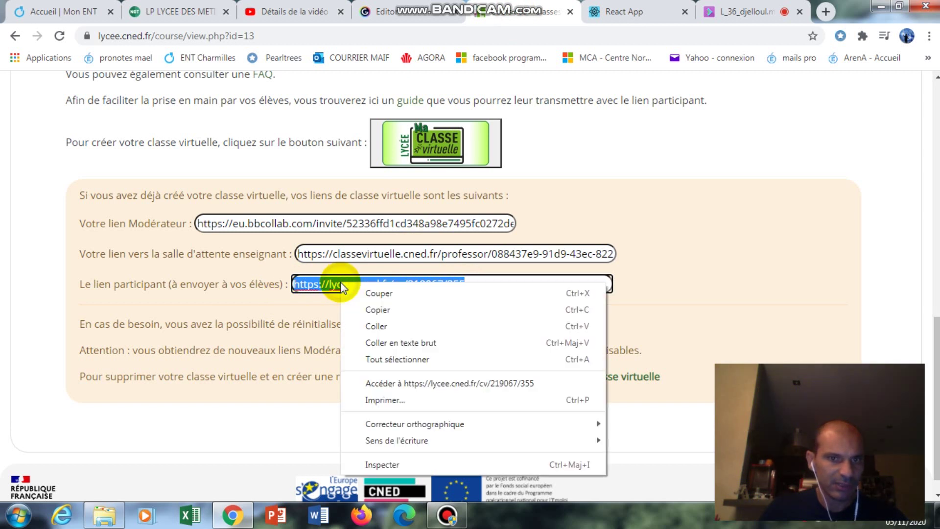
left_click(398, 384)
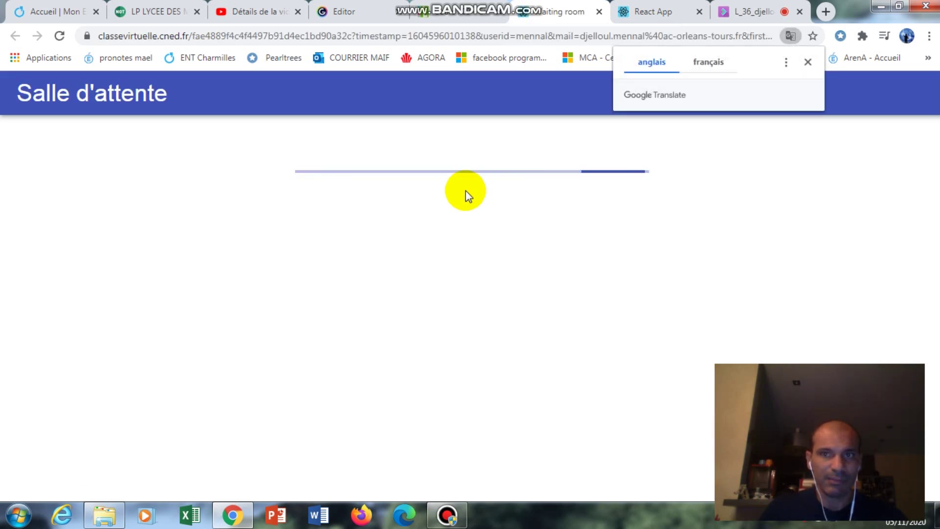
left_click(643, 10)
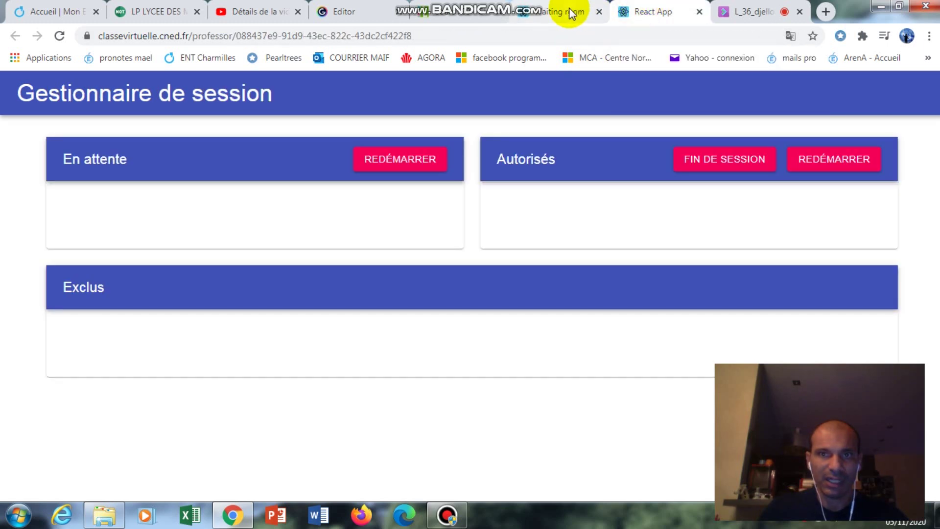
left_click(568, 12)
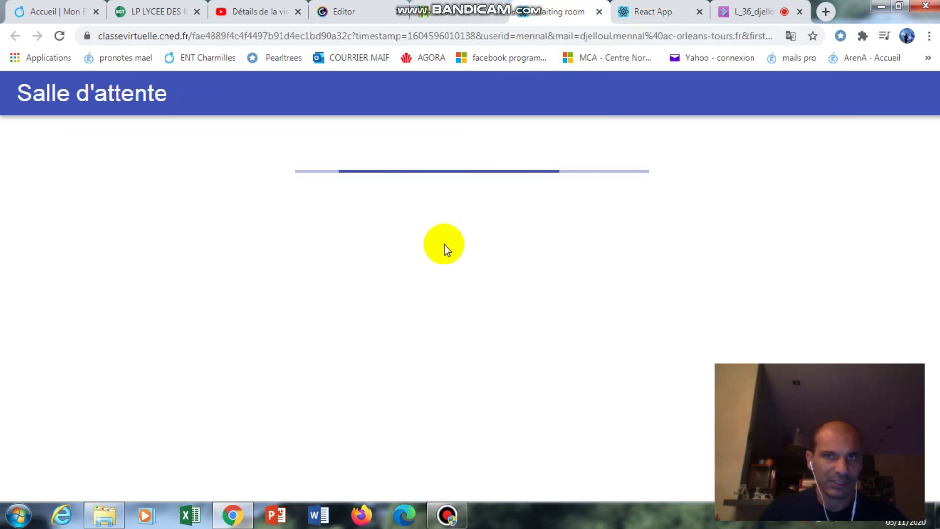
left_click(447, 514)
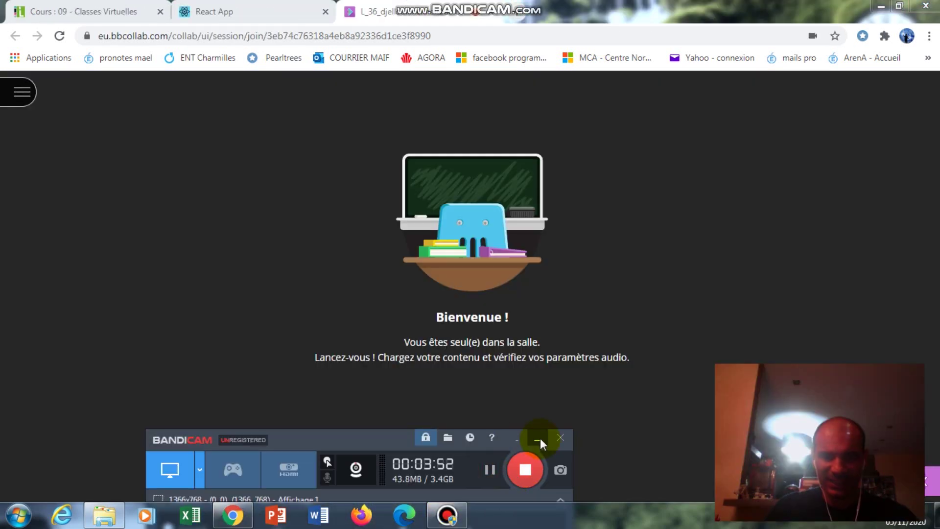
left_click(539, 437)
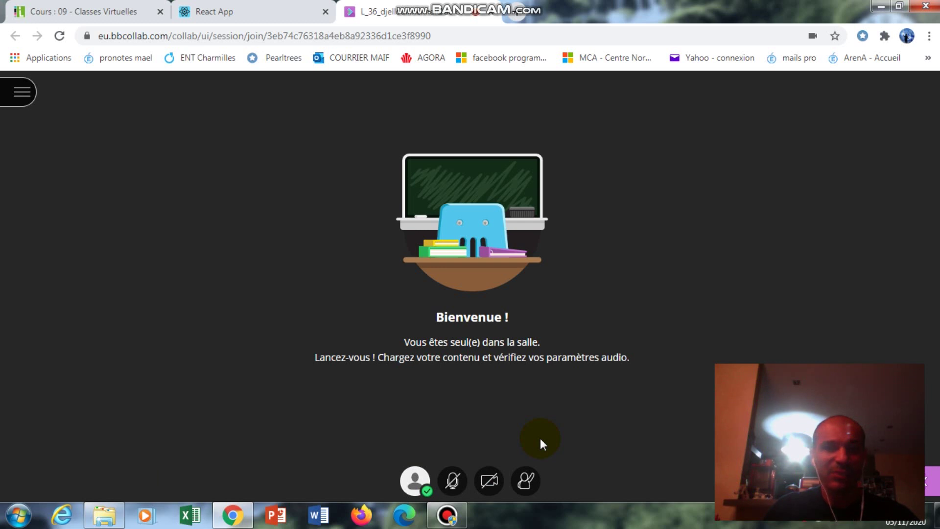
- Highlight the participant link on the course page and compare the moderator link with the open virtual classroom
left_click(104, 17)
left_click(304, 260)
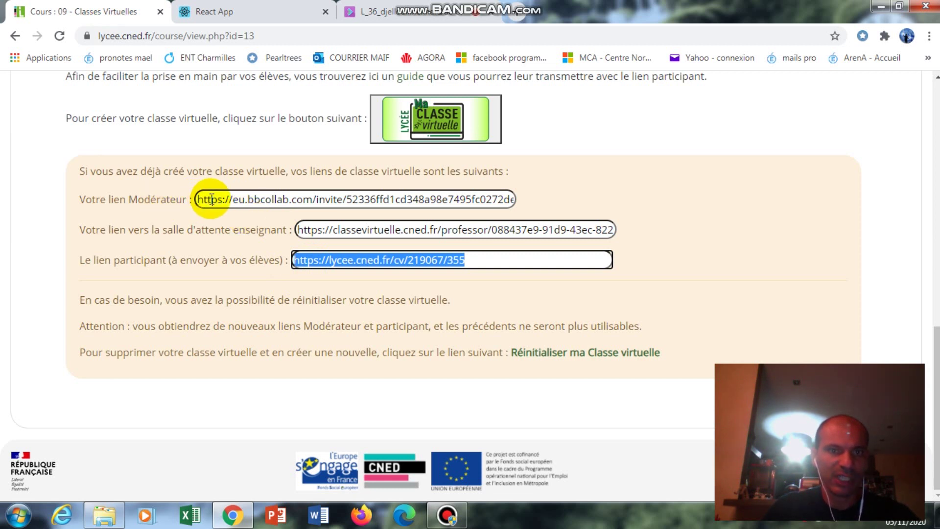
left_click(250, 199)
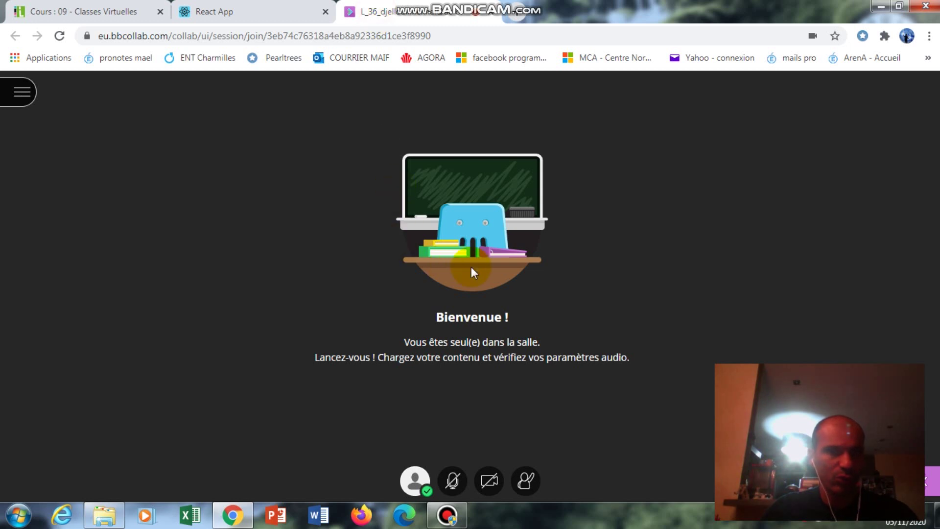
- Match the teacher waiting room link on the course page with the Gestionnaire de session page
left_click(93, 11)
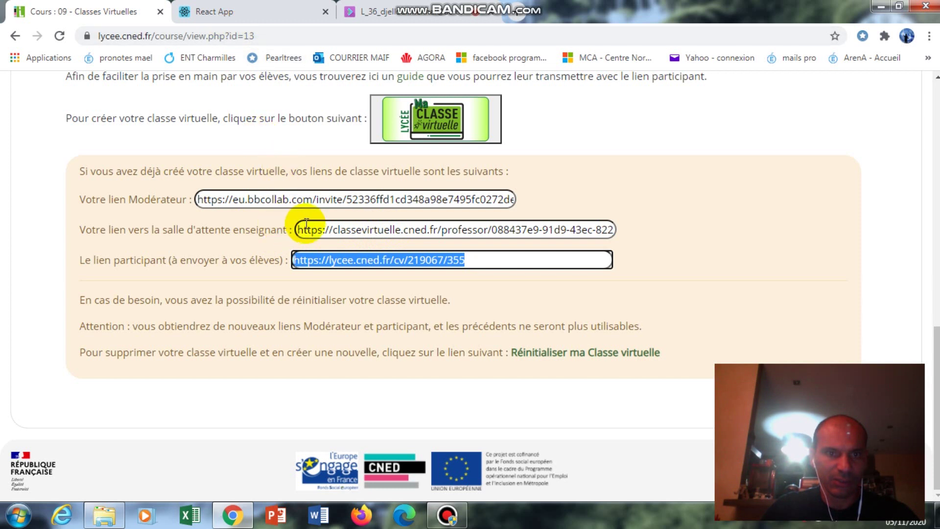
left_click(235, 11)
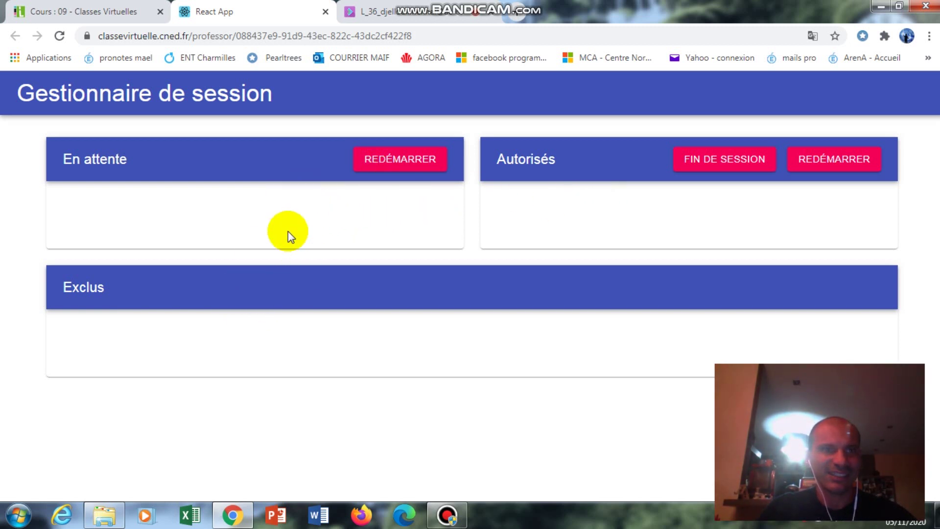
left_click(42, 13)
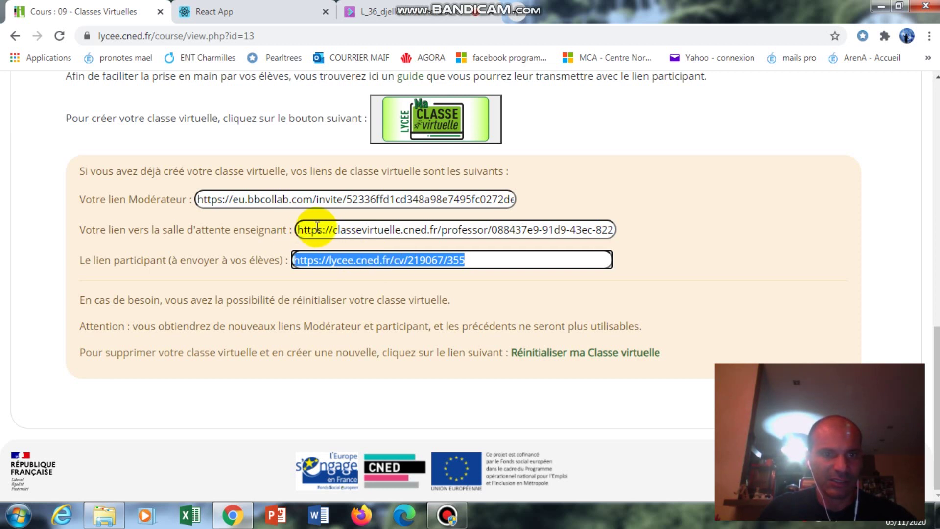
- Compare the session manager's En attente, Autorisés and Exclus lists with the moderator's virtual classroom
left_click(267, 10)
left_click(368, 11)
left_click(252, 10)
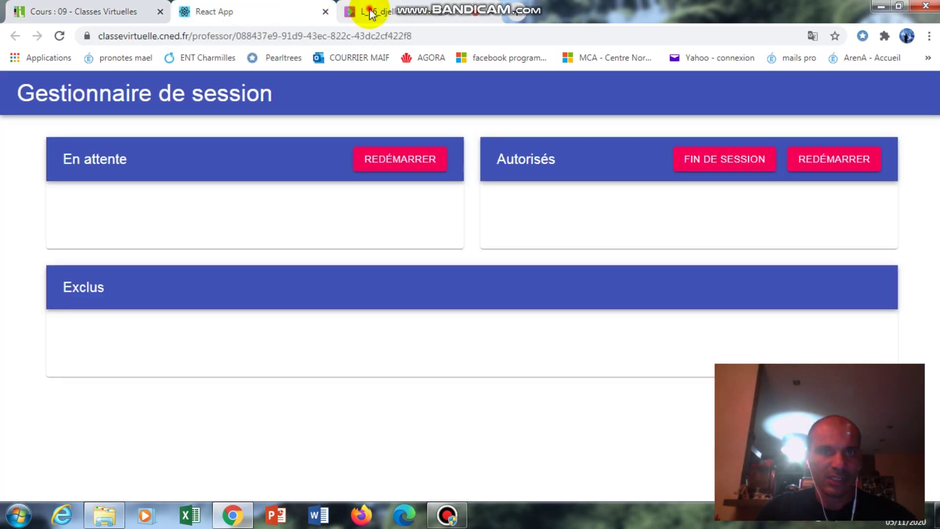
left_click(368, 11)
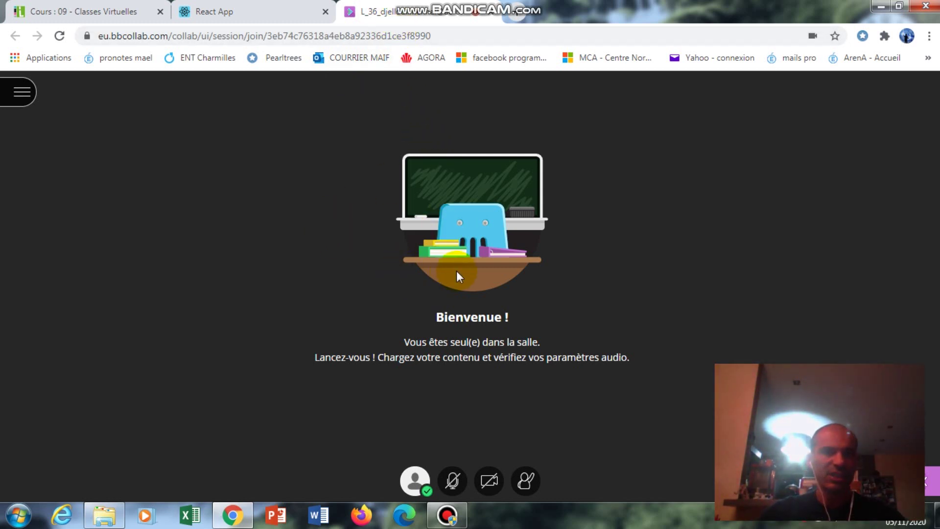
left_click(248, 12)
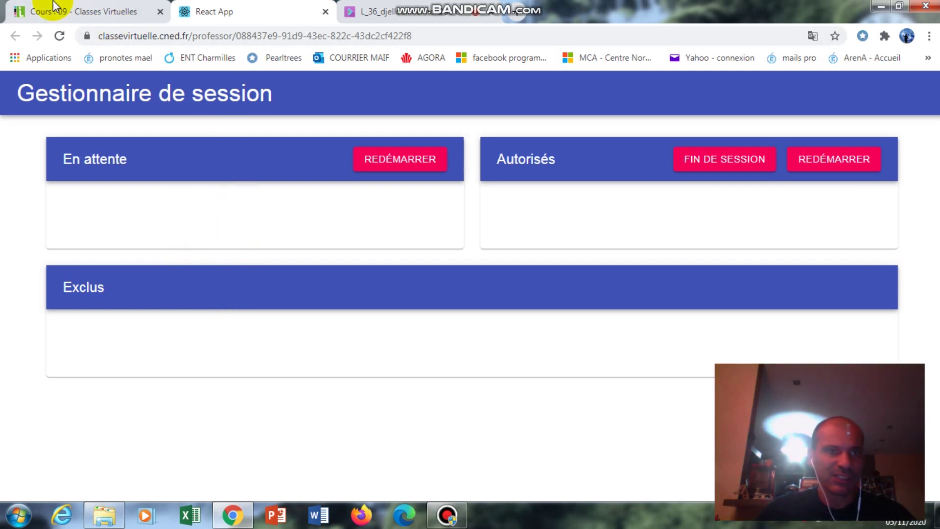
- Review the participant link and the student guide reference in the course page's Accès aux classes virtuelles section
left_click(85, 17)
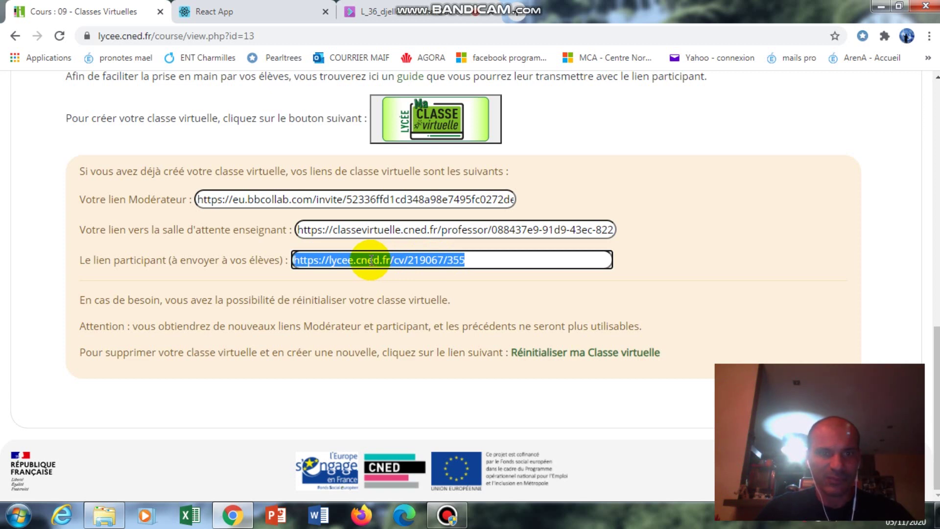
scroll(798, 145, "up", 5)
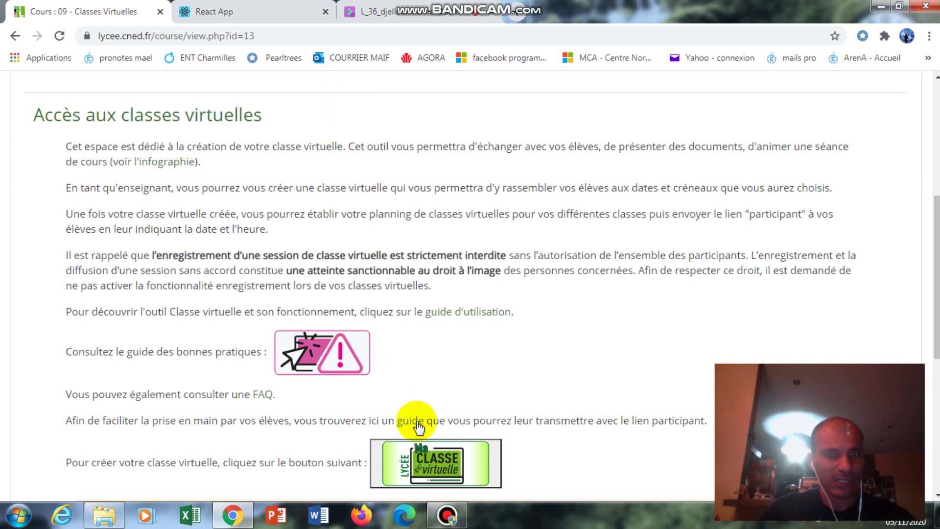
mouse_move(446, 515)
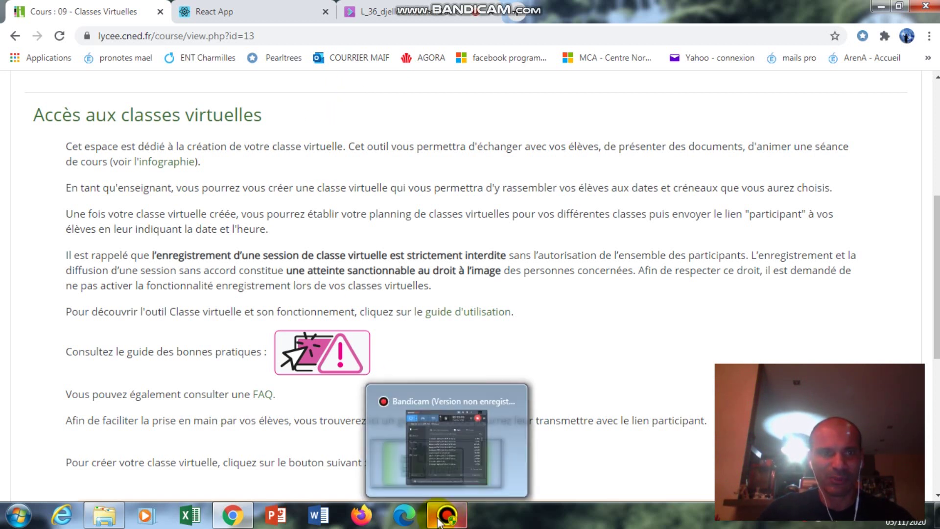